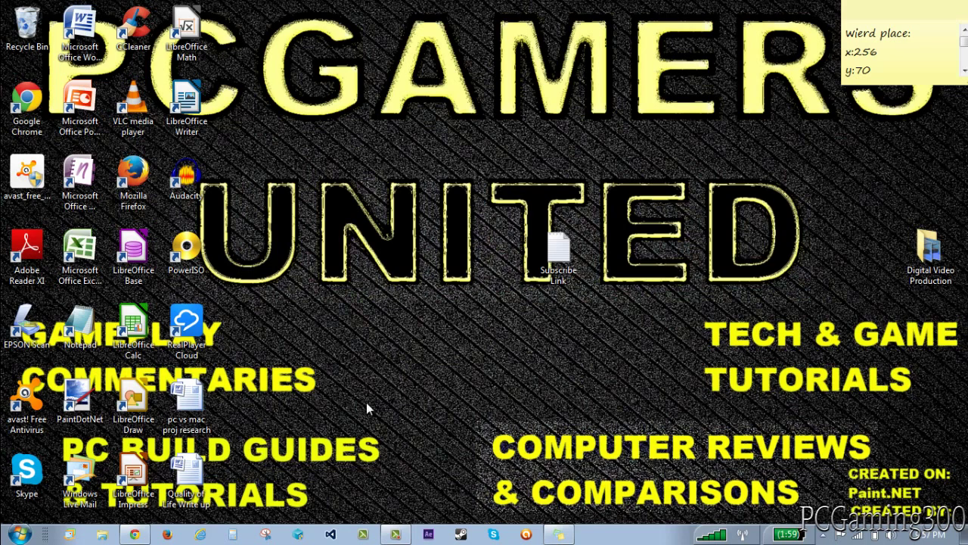
Copy the YouTube Channel ID from the account's Advanced settings page in Chrome
left_click(137, 535)
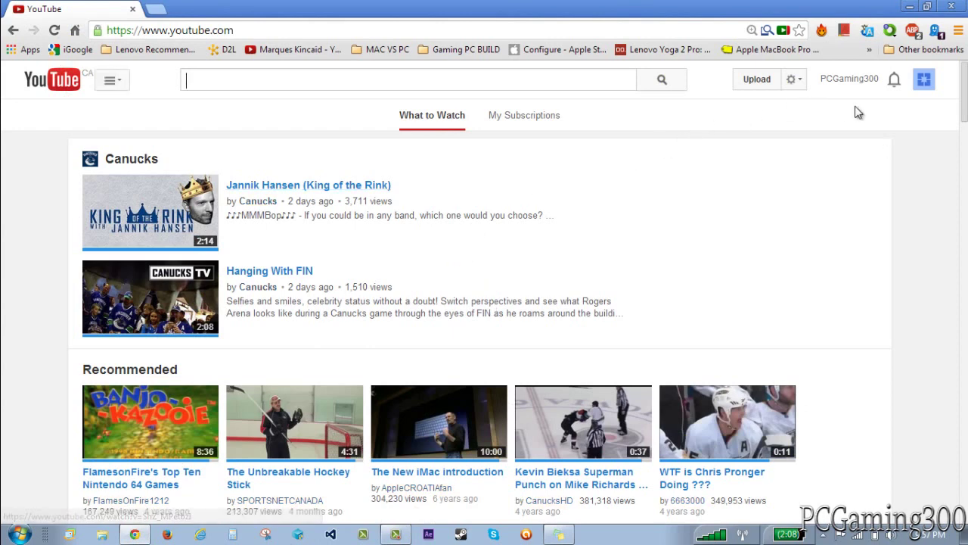
left_click(926, 82)
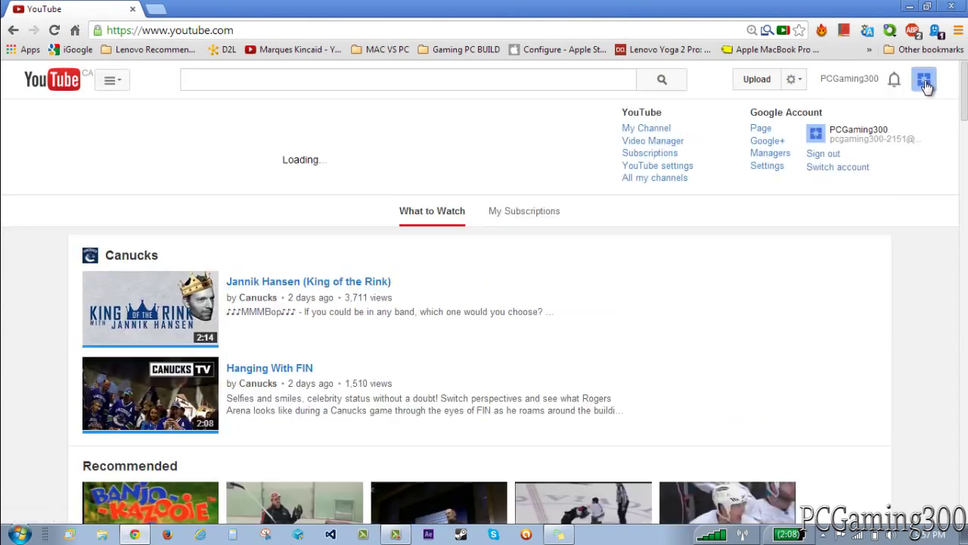
left_click(654, 167)
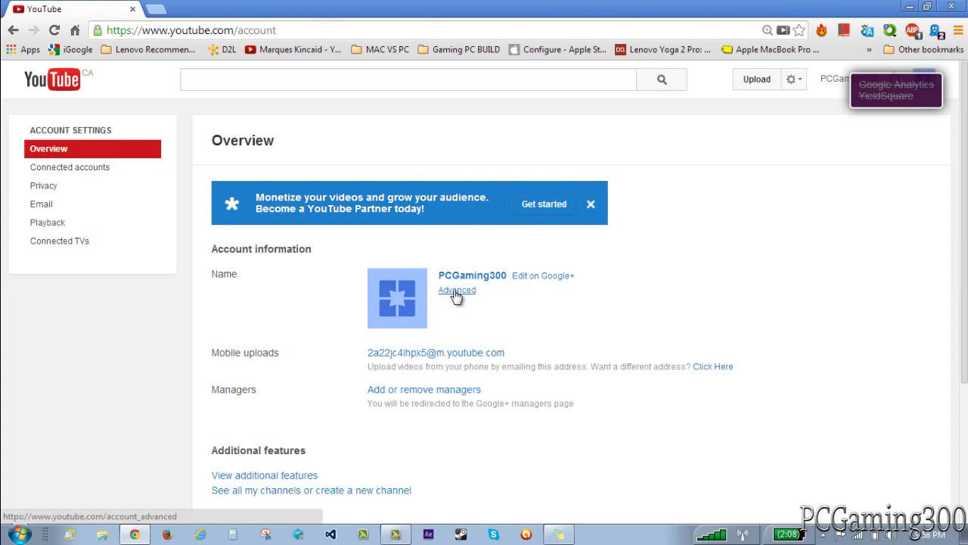
left_click(456, 292)
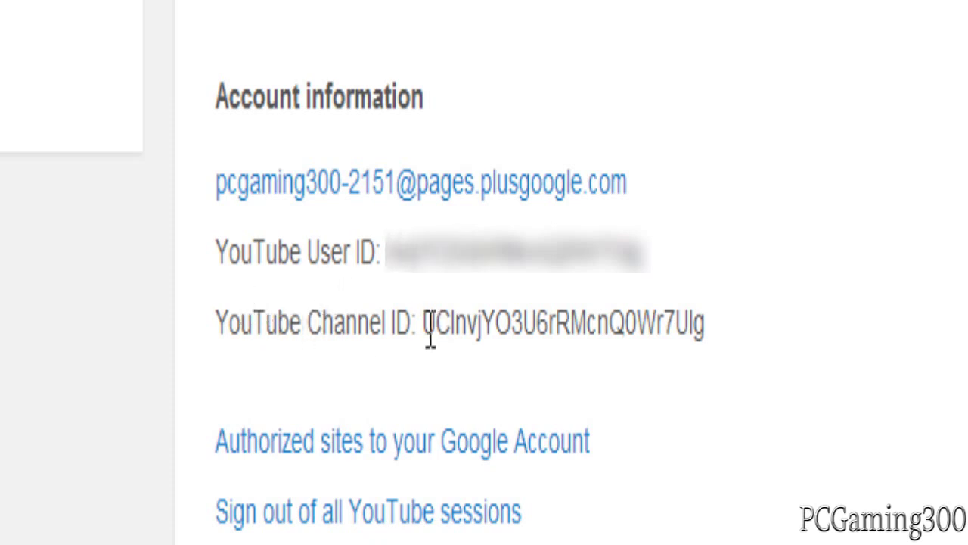
left_click_drag(427, 331, 711, 330)
right_click(688, 324)
left_click(738, 356)
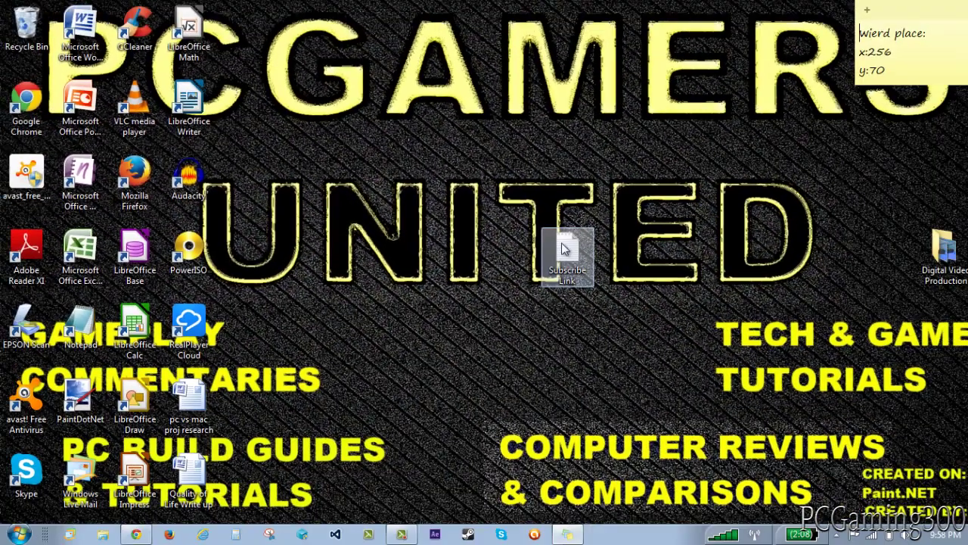
Open Subscribe Link in Notepad and replace the old channel ID with the copied one
left_click(567, 251)
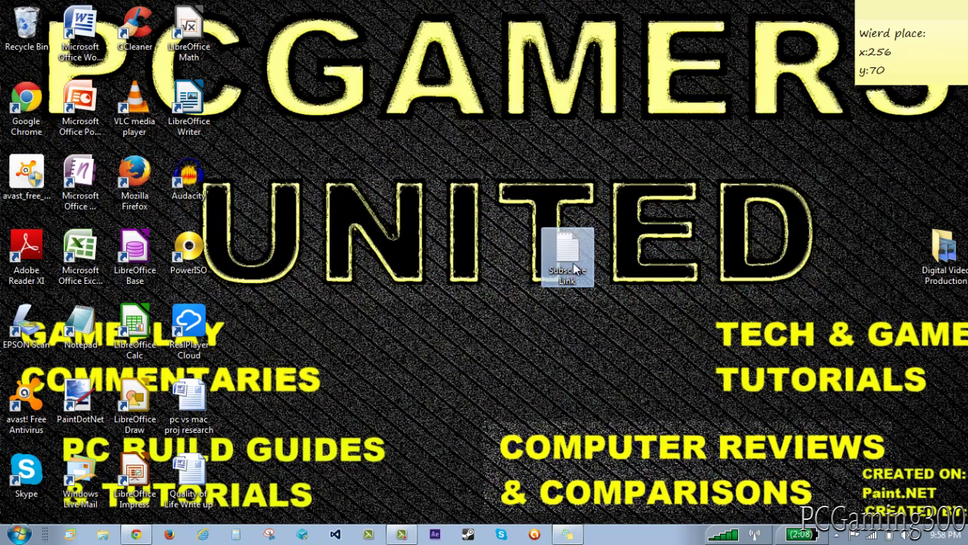
double_click(567, 257)
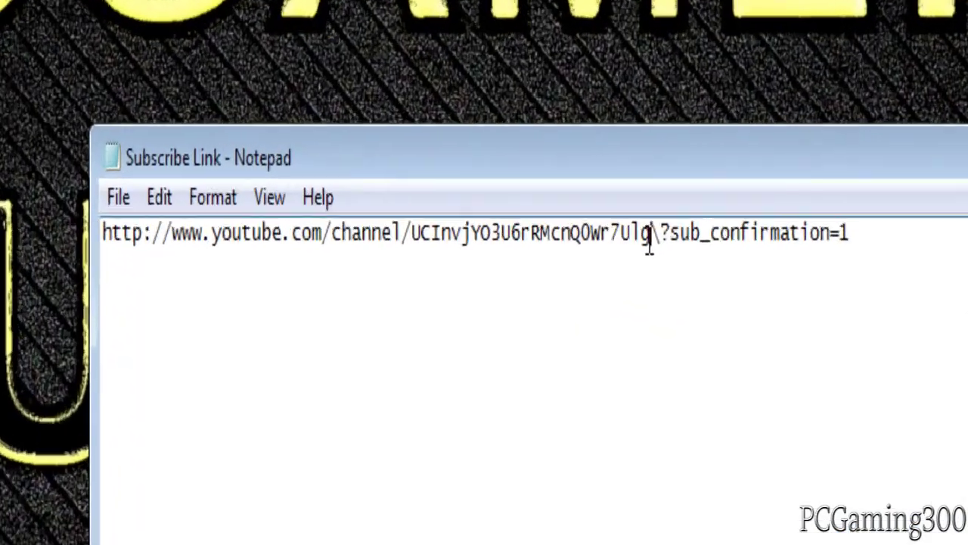
left_click_drag(601, 195, 469, 196)
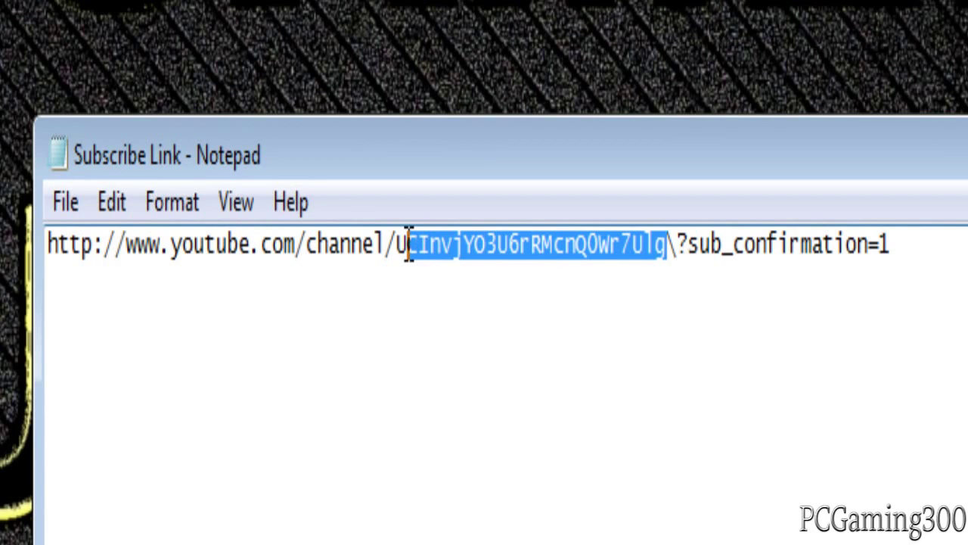
left_click_drag(408, 246, 398, 253)
key("ctrl+c")
key("BackSpace")
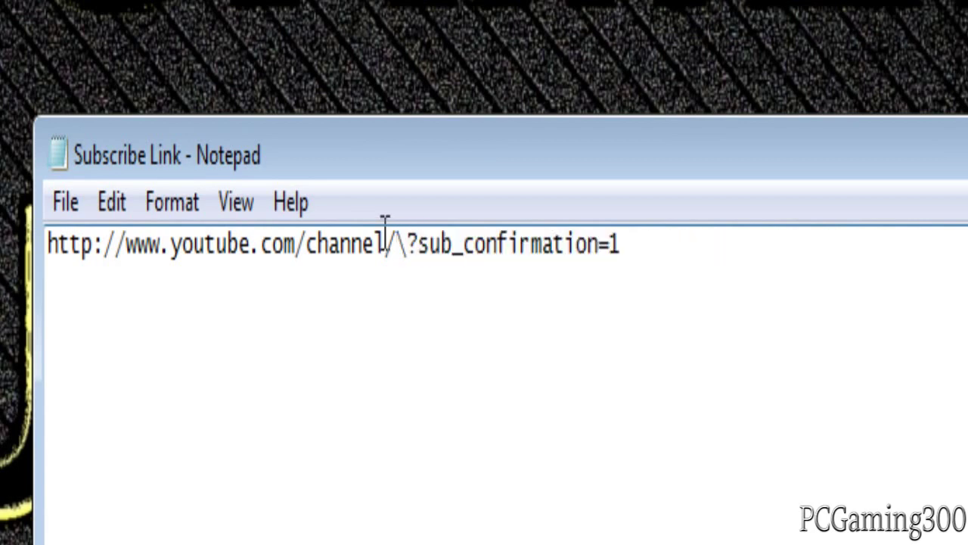
type("ChannelID")
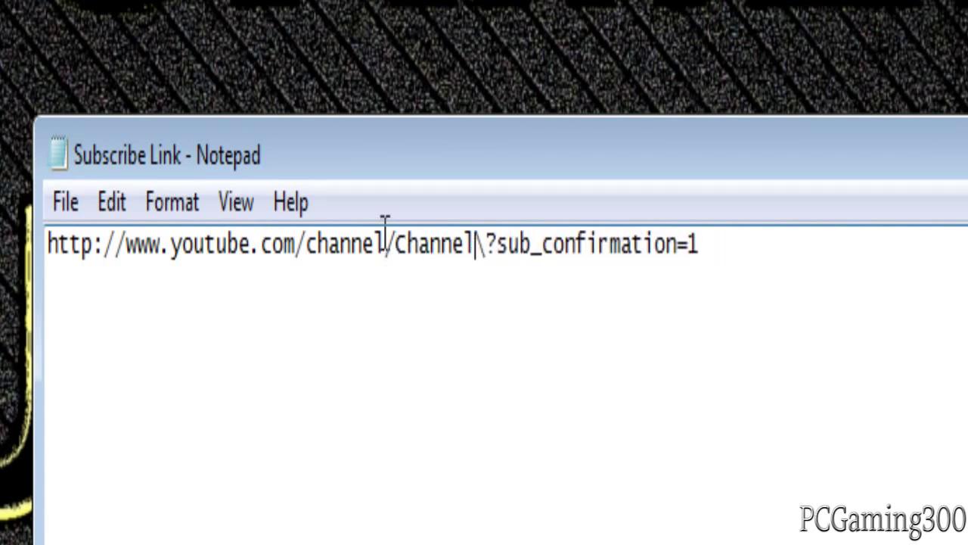
type("HERE")
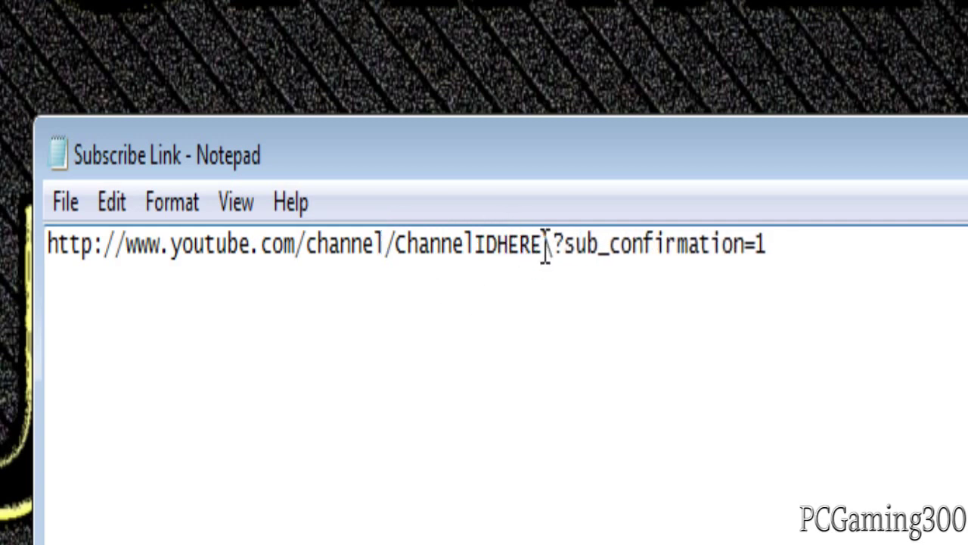
left_click_drag(536, 242, 399, 223)
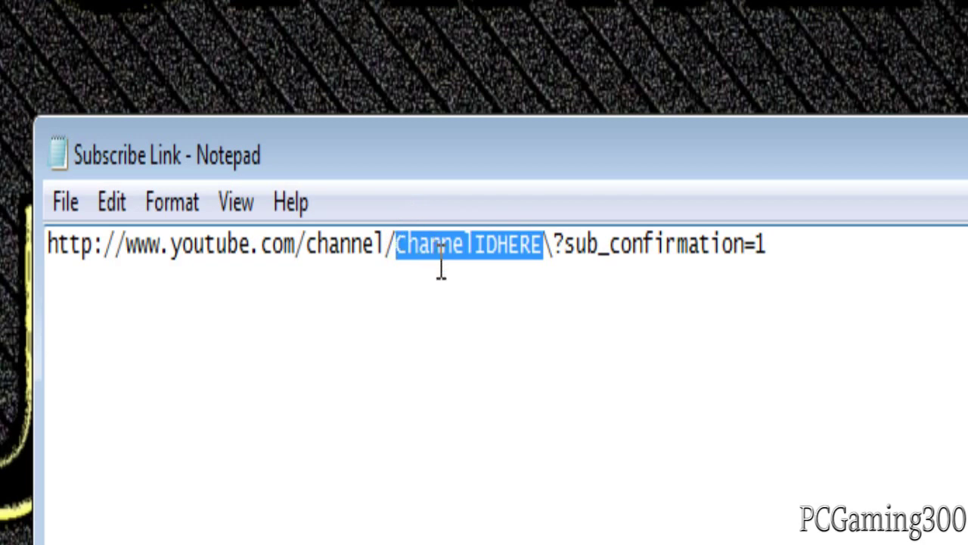
key("ctrl+v")
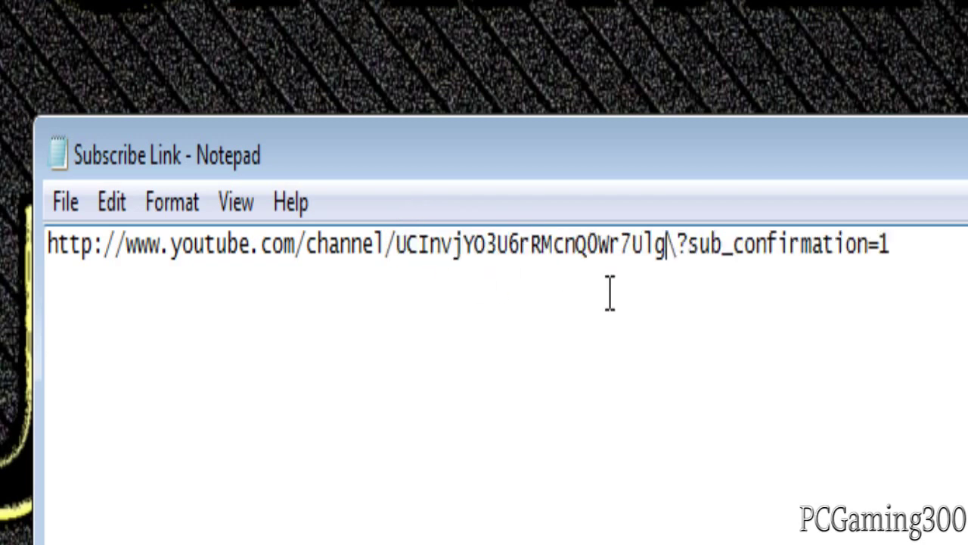
Delete the backslash before ?sub_confirmation=1 and copy the whole finished URL
left_click(682, 243)
key("BackSpace")
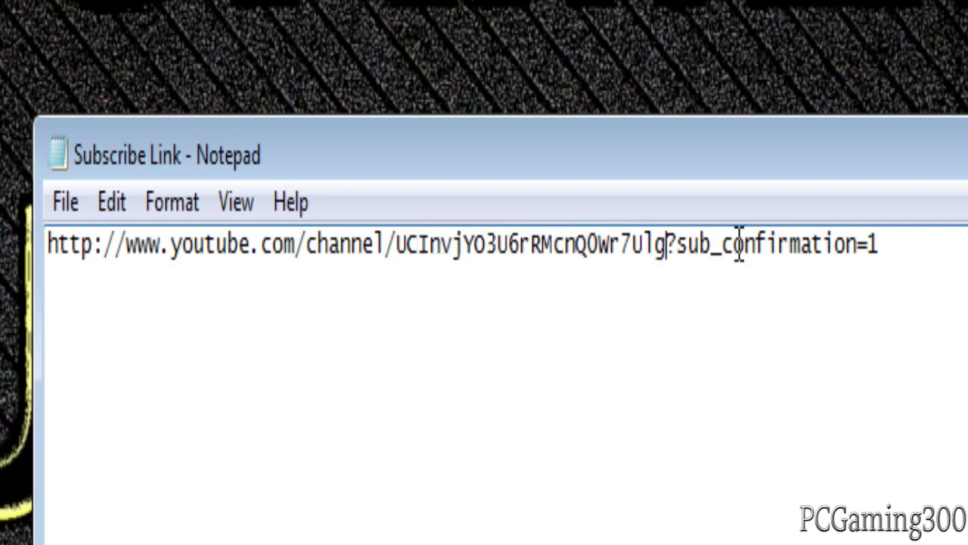
left_click_drag(903, 255, 48, 249)
right_click(100, 244)
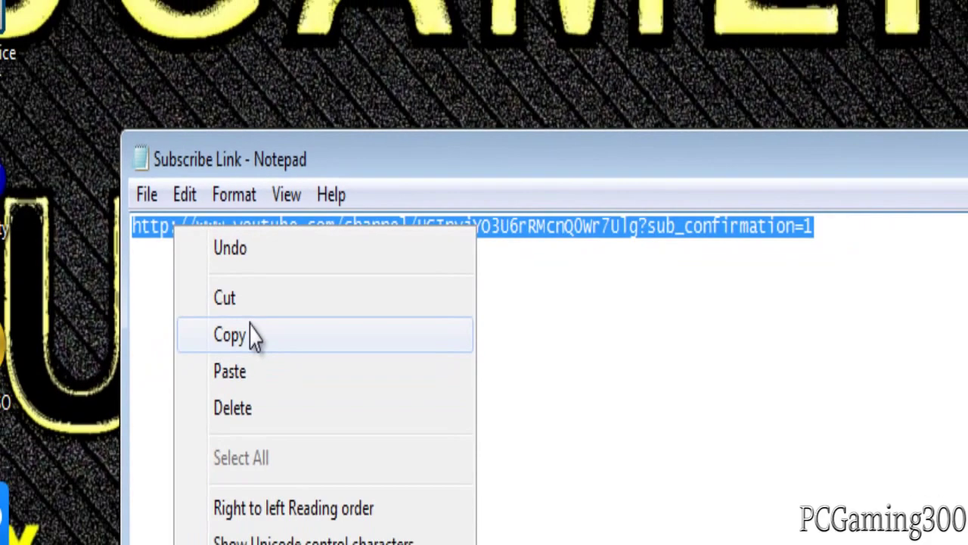
left_click(250, 389)
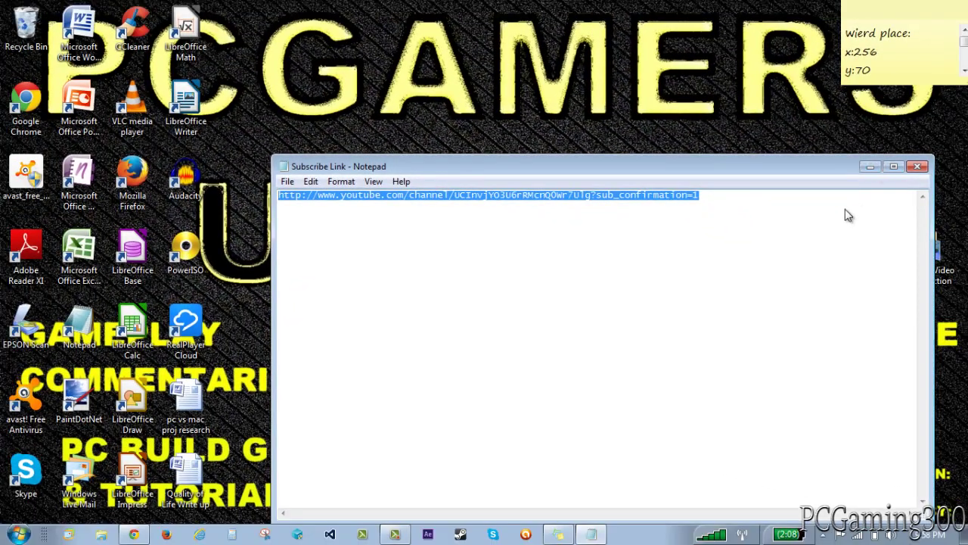
Load the pasted subscribe link in Firefox and dismiss the Confirm Channel Subscription popup
left_click(870, 166)
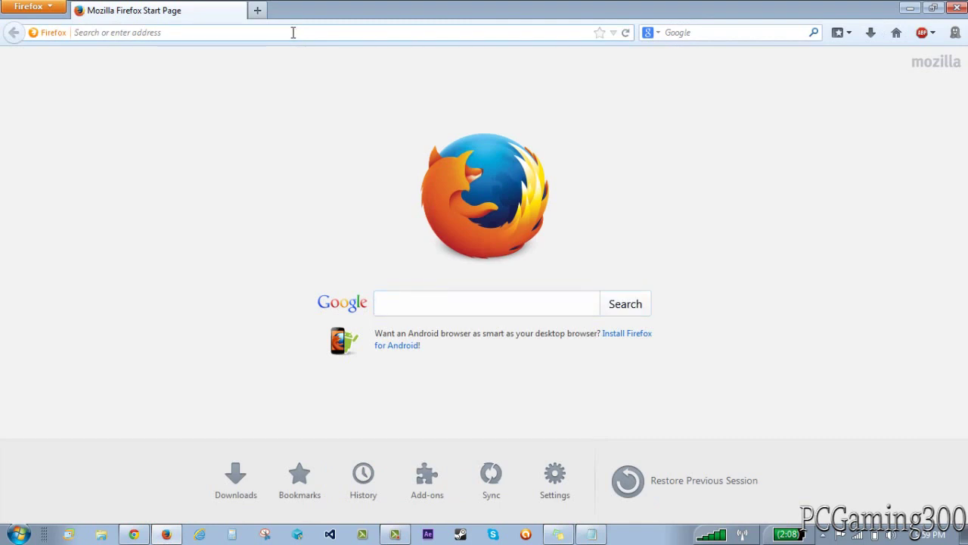
key("ctrl+v")
key("Return")
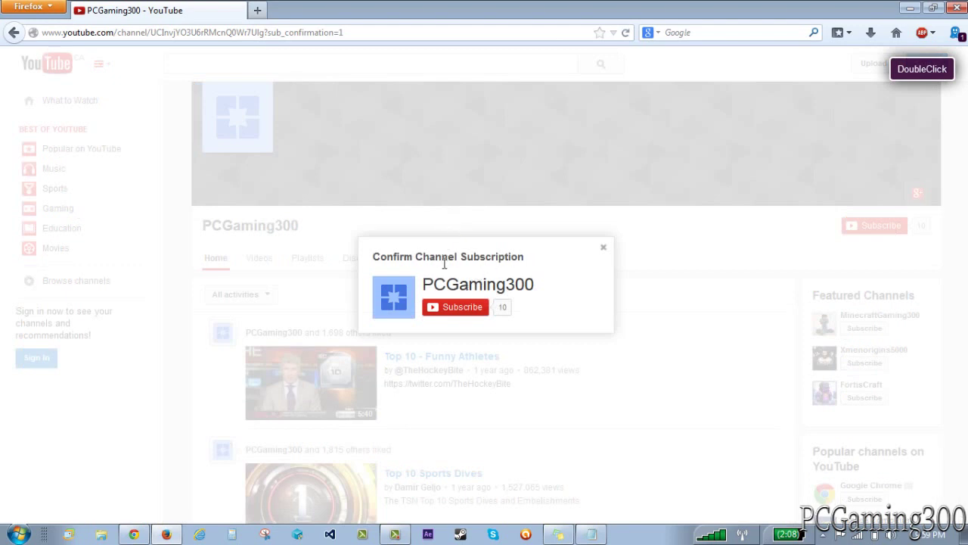
left_click(446, 310)
left_click(603, 250)
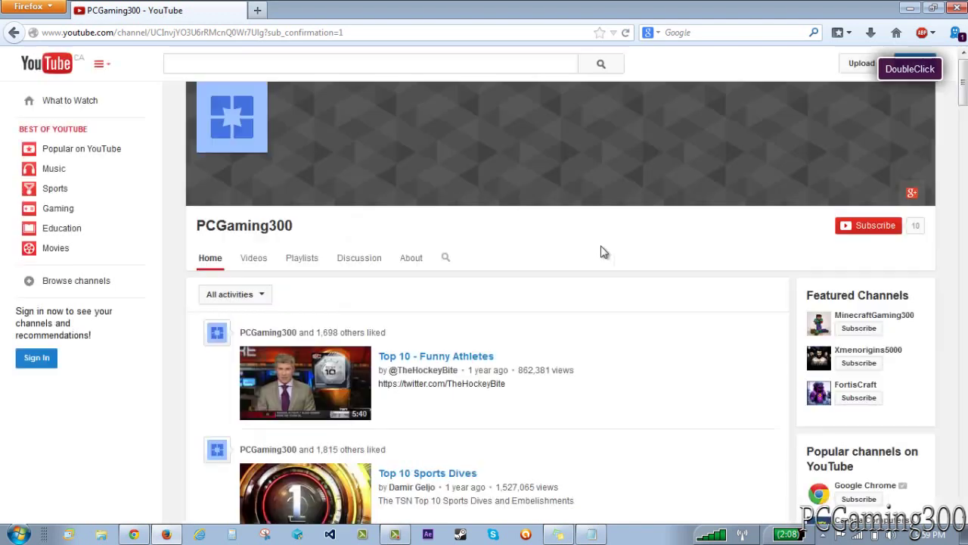
Open the annotations editor for the Cities XL video from the uploaded videos list
left_click(910, 7)
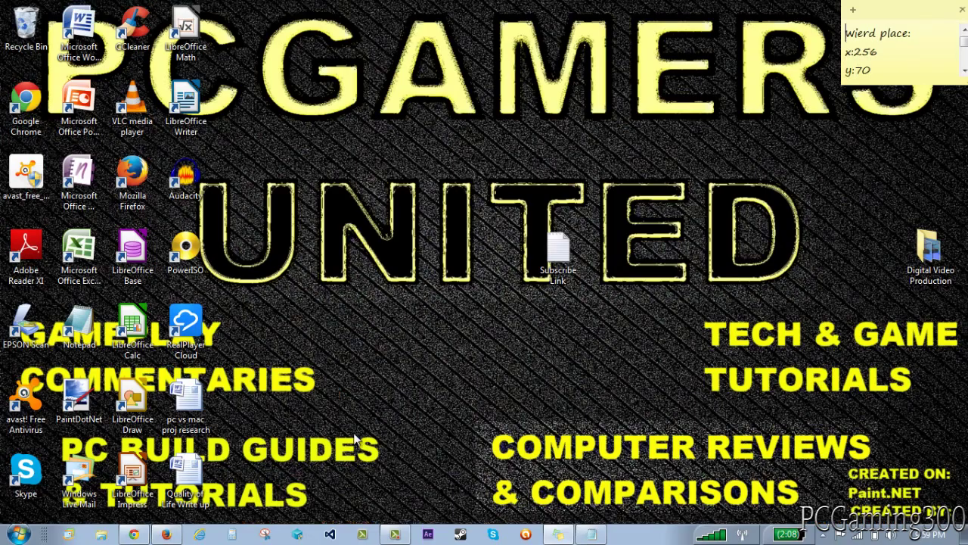
left_click(134, 534)
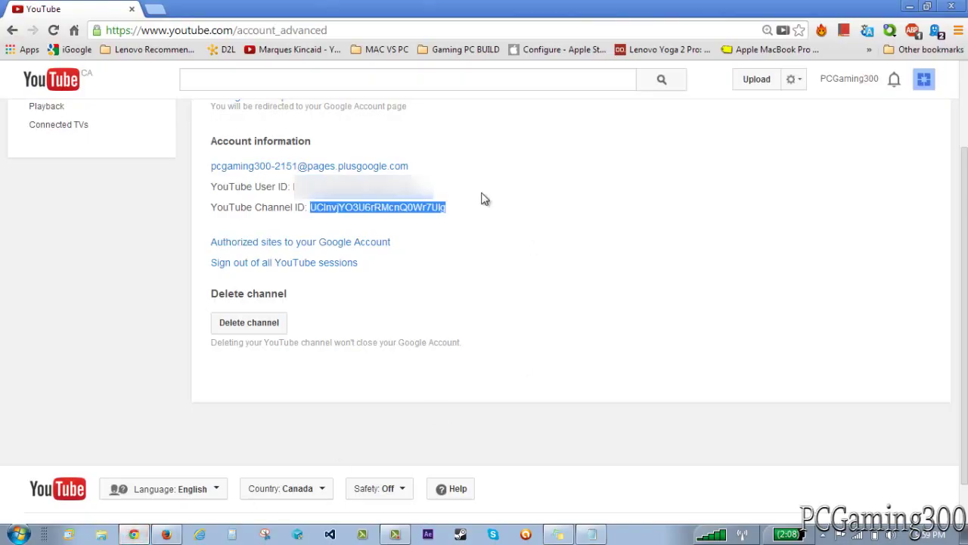
scroll(847, 240, "up", 3)
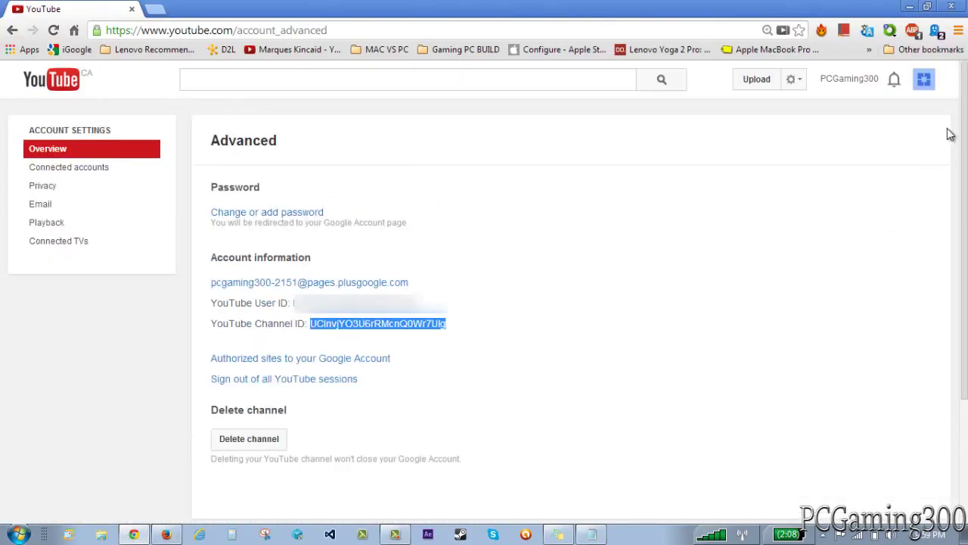
left_click(928, 84)
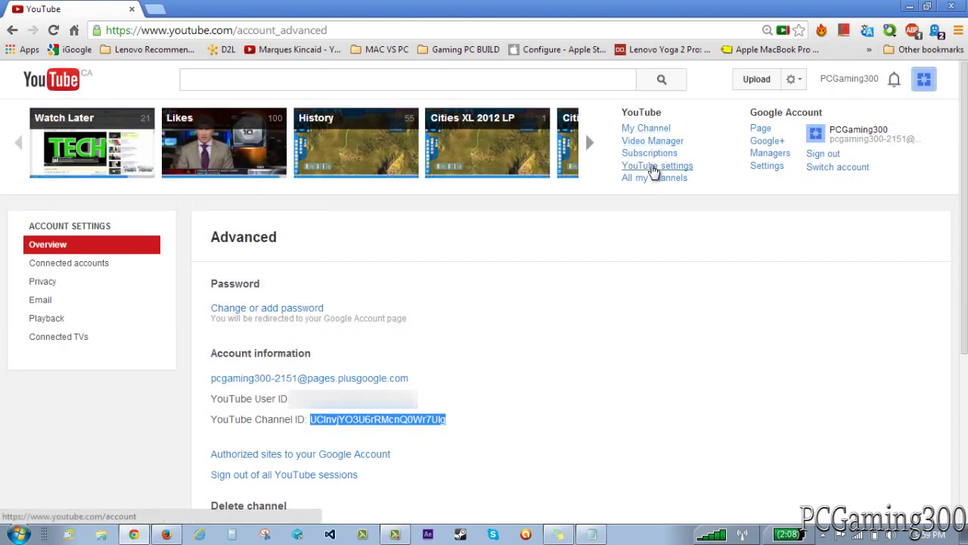
left_click(656, 142)
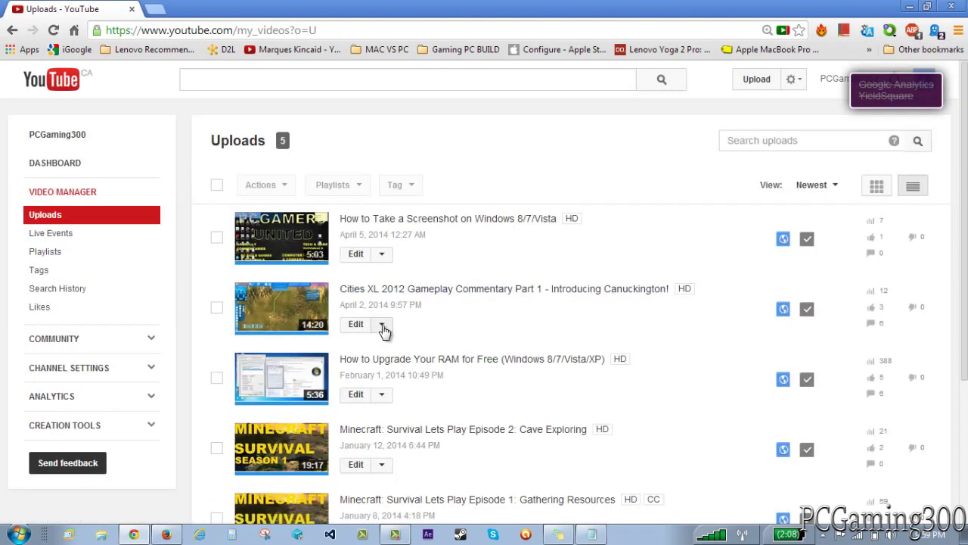
left_click(382, 327)
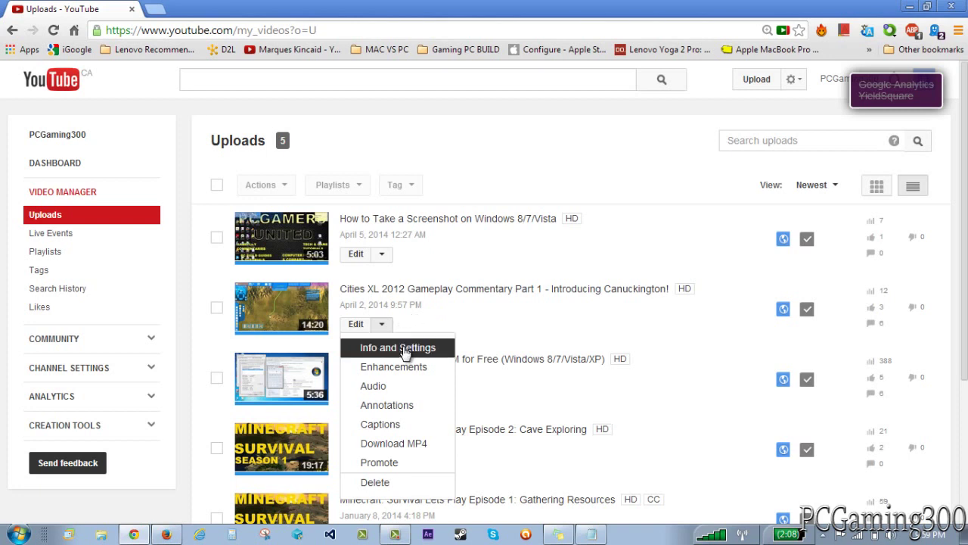
left_click(391, 405)
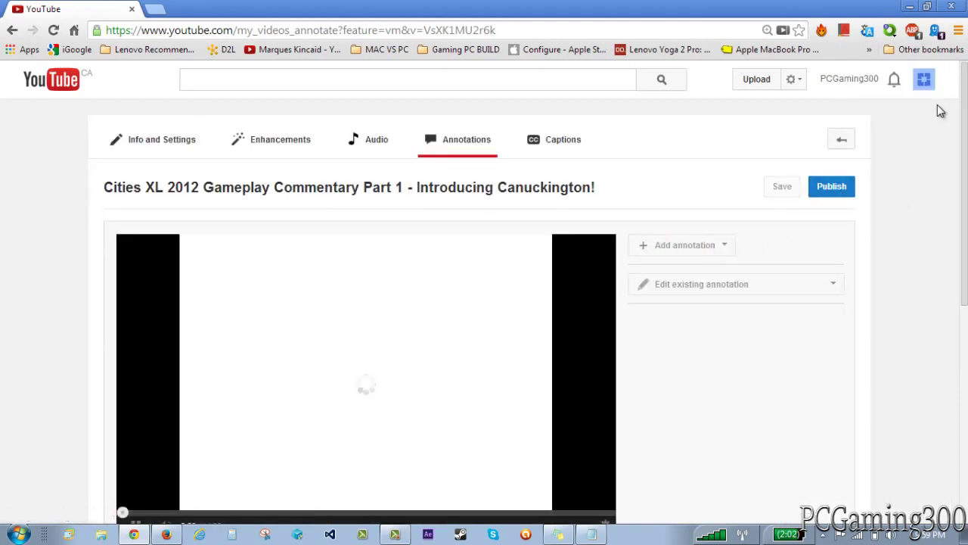
Seek the video near its end and play it into the 13:50 outro
scroll(961, 167, "down", 2)
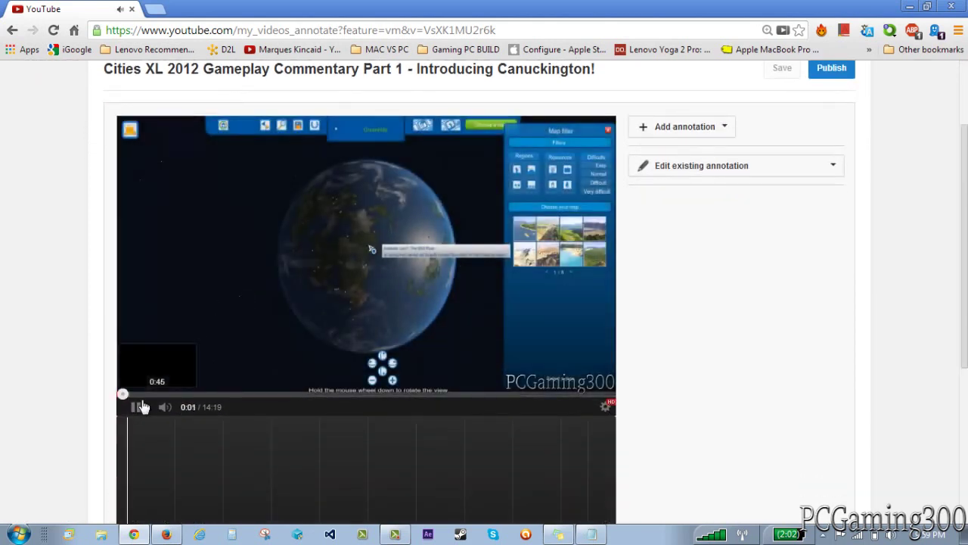
scroll(581, 339, "down", 1)
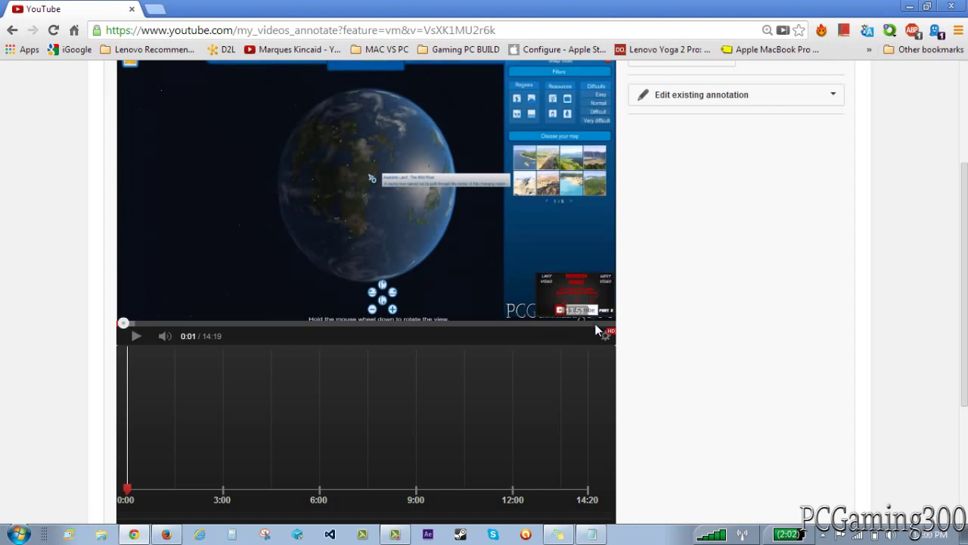
left_click(592, 323)
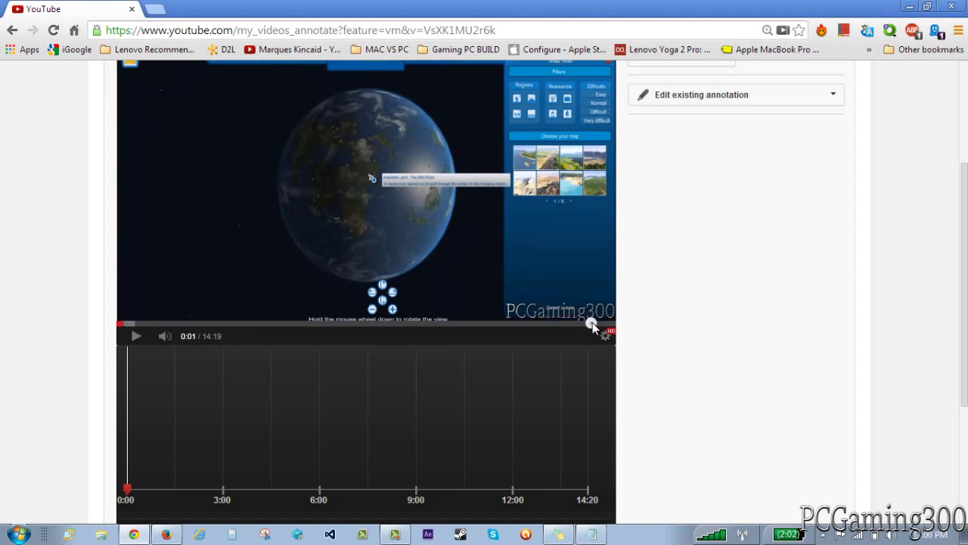
left_click(143, 338)
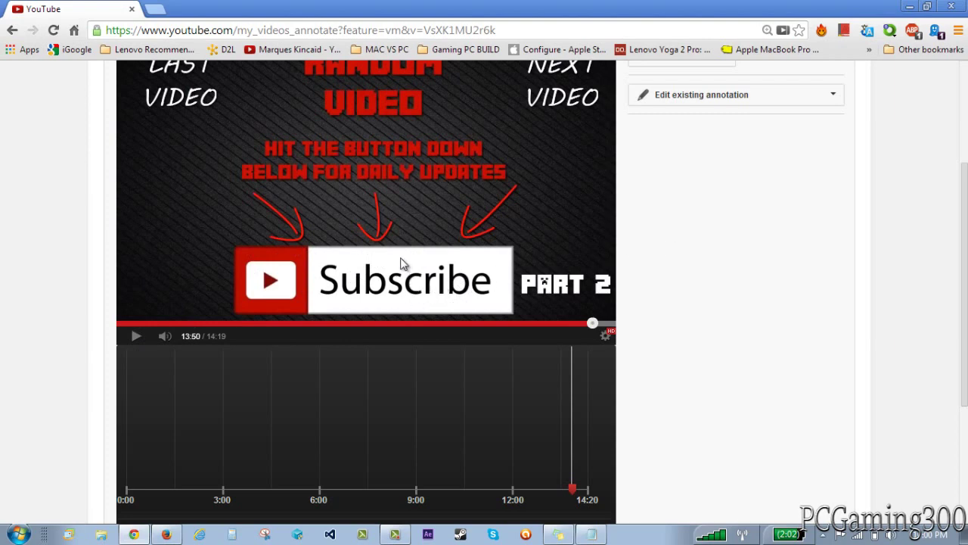
scroll(676, 209, "up", 1)
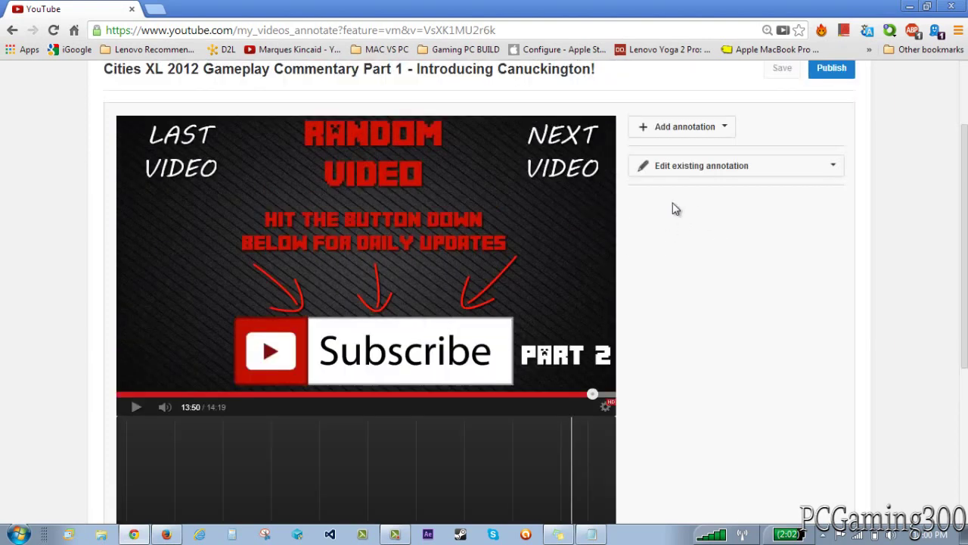
Add Note annotations and fit one over the outro's Subscribe button
left_click(703, 128)
left_click(696, 167)
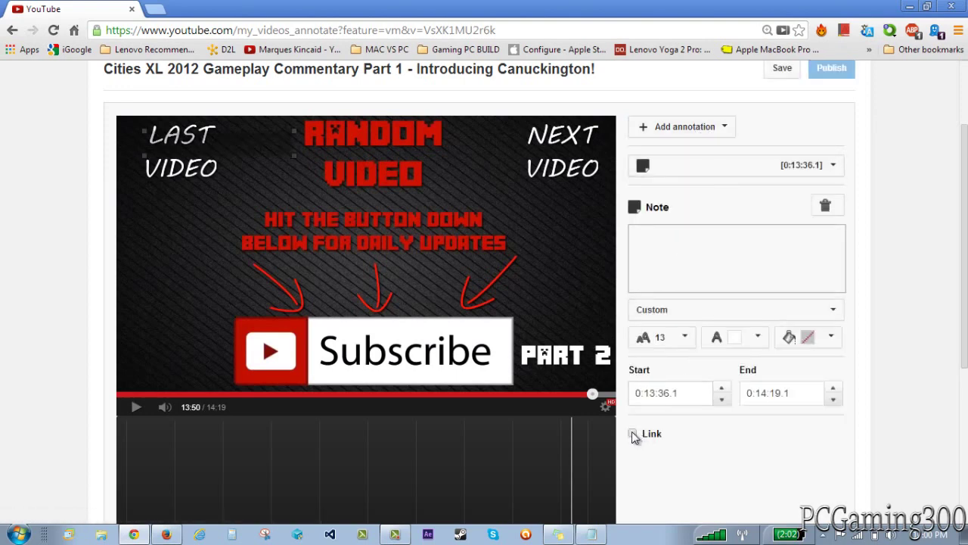
left_click(732, 130)
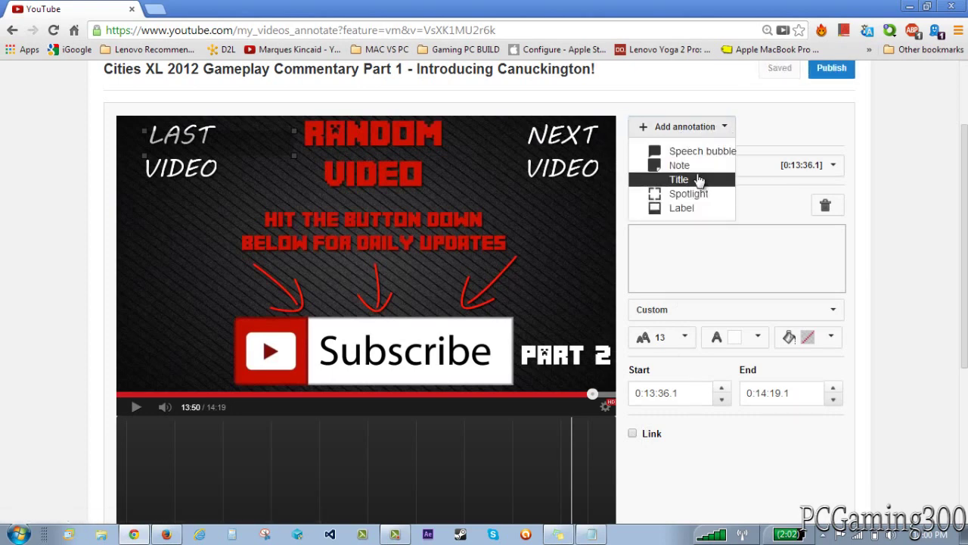
left_click(696, 170)
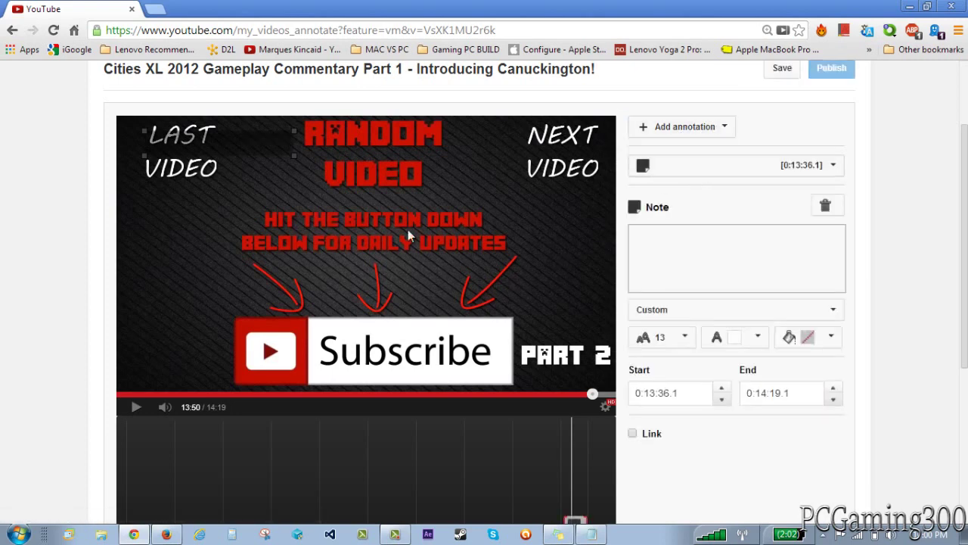
left_click_drag(261, 145, 316, 213)
left_click_drag(353, 269, 382, 346)
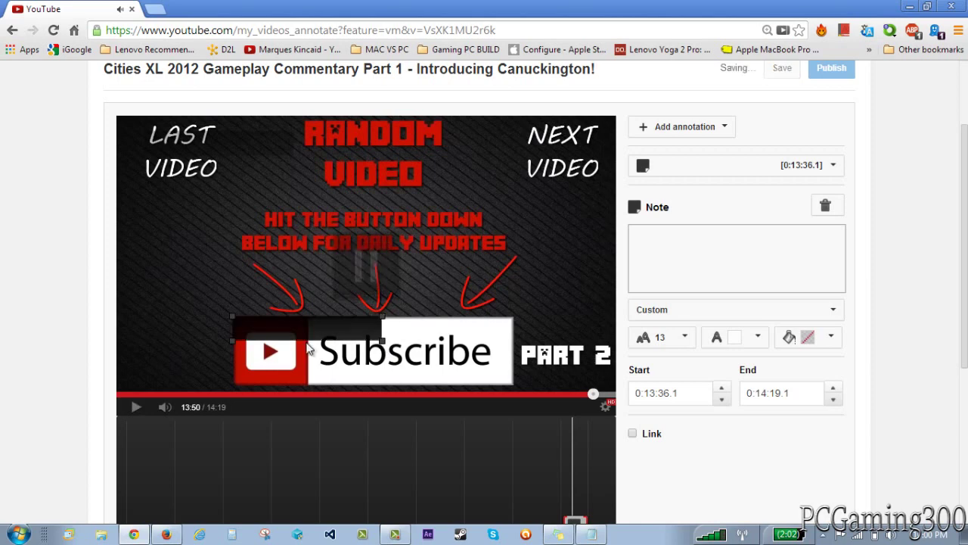
left_click_drag(383, 340, 517, 383)
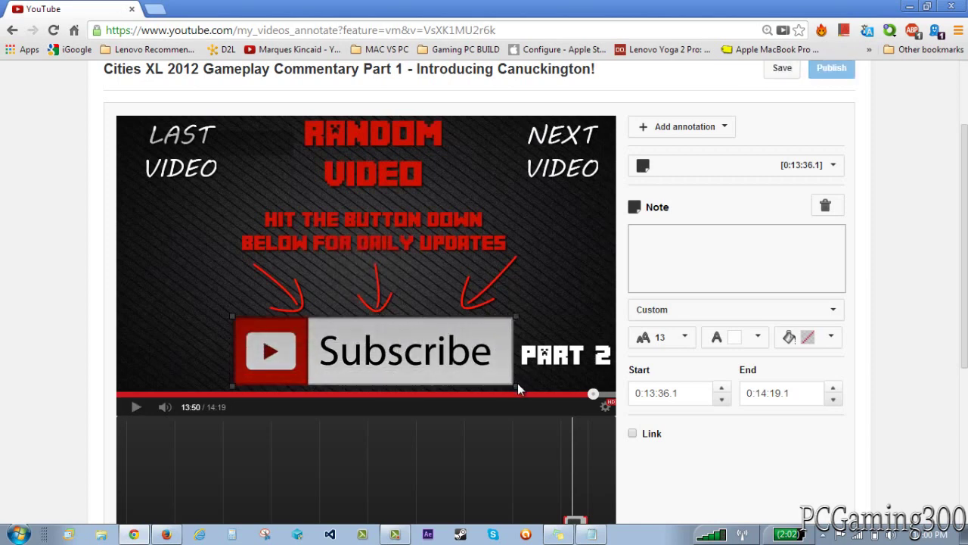
Link the note to the pasted subscribe-confirmation URL in a new window, then save and publish
left_click(633, 434)
scroll(719, 425, "down", 3)
left_click(709, 351)
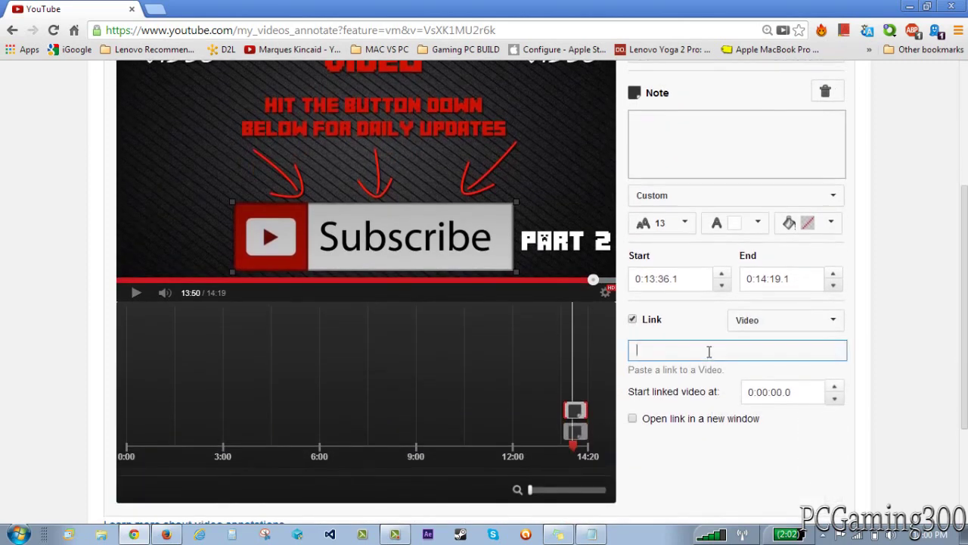
key("ctrl+v")
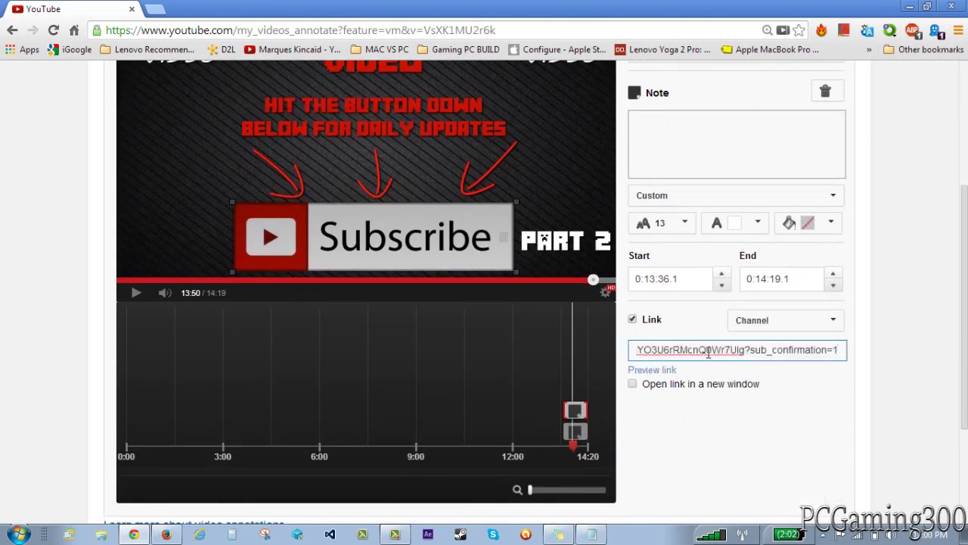
left_click(632, 384)
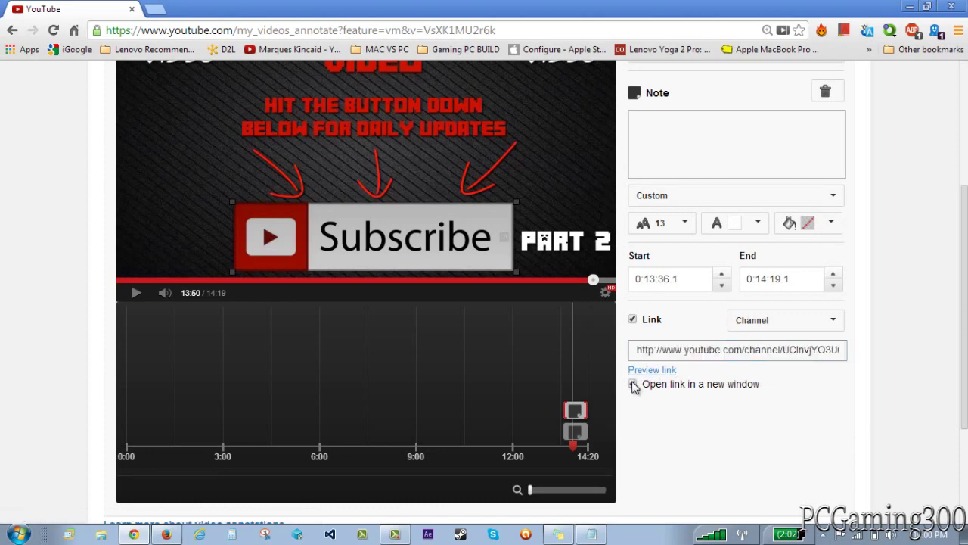
scroll(916, 271, "up", 3)
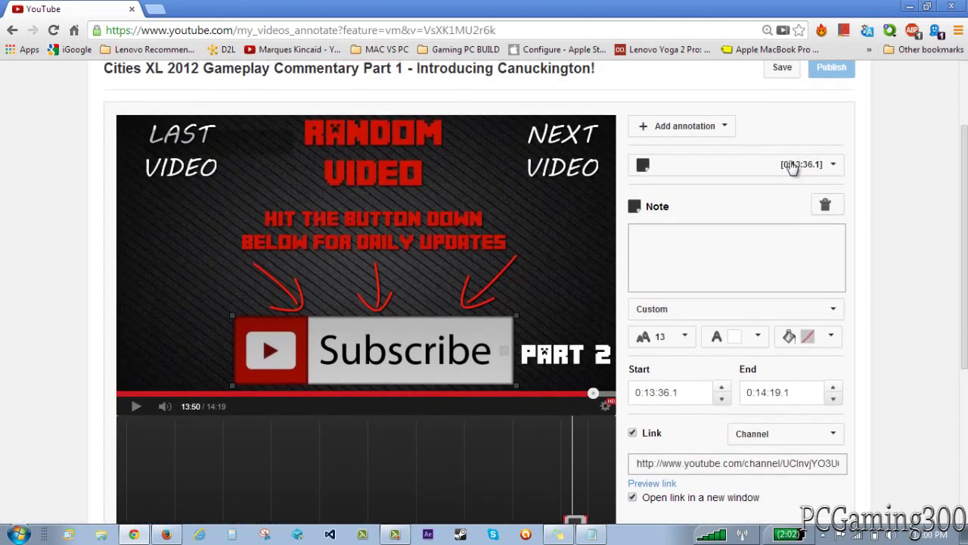
left_click(782, 68)
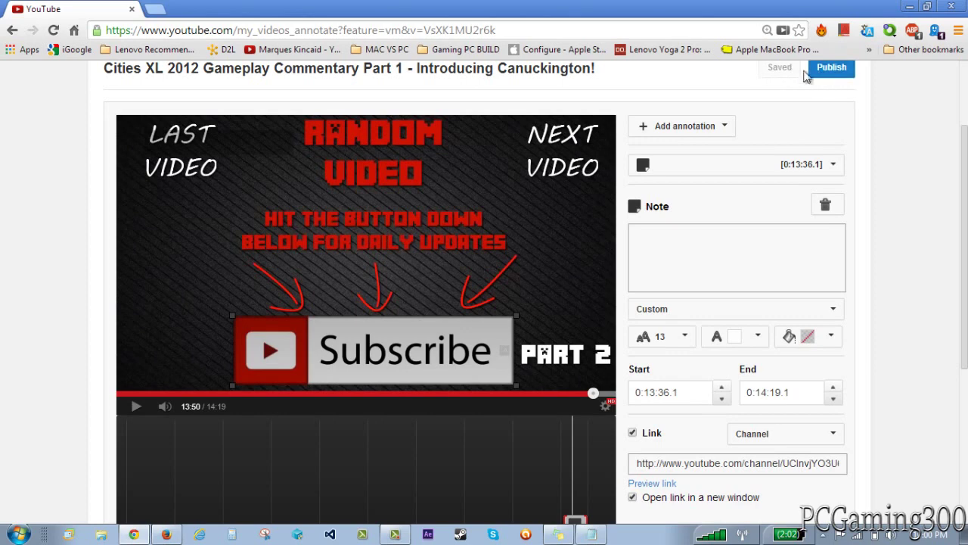
left_click(832, 69)
Delete the stray unlinked note
scroll(553, 224, "down", 3)
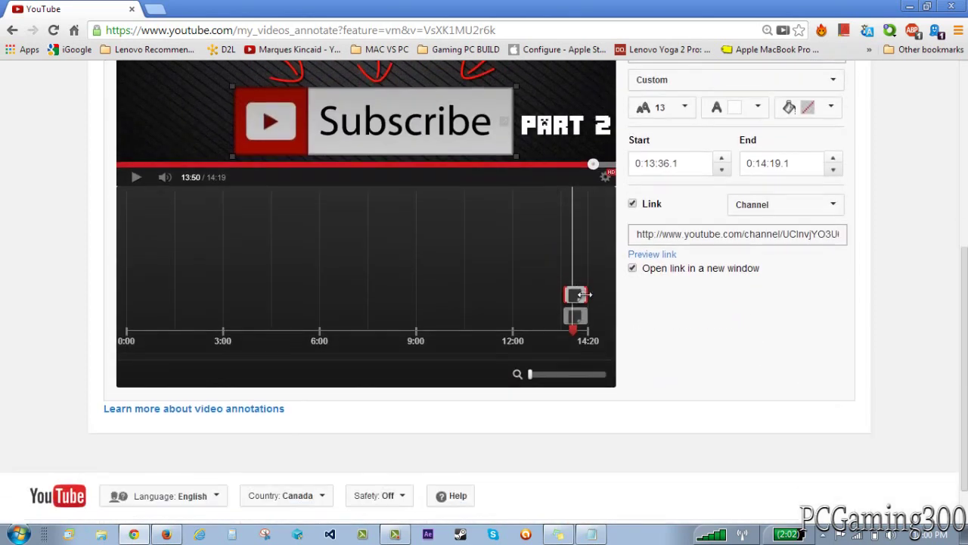
left_click(580, 316)
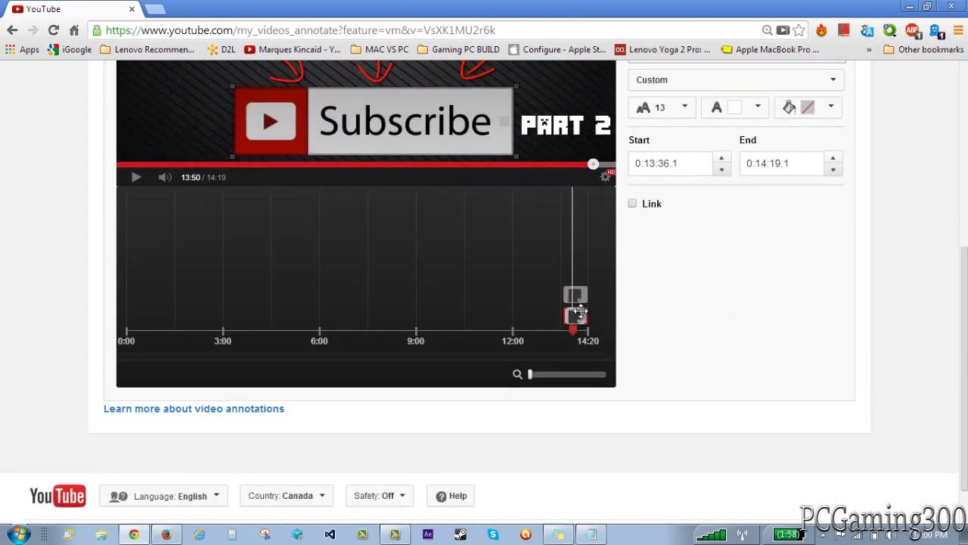
right_click(581, 316)
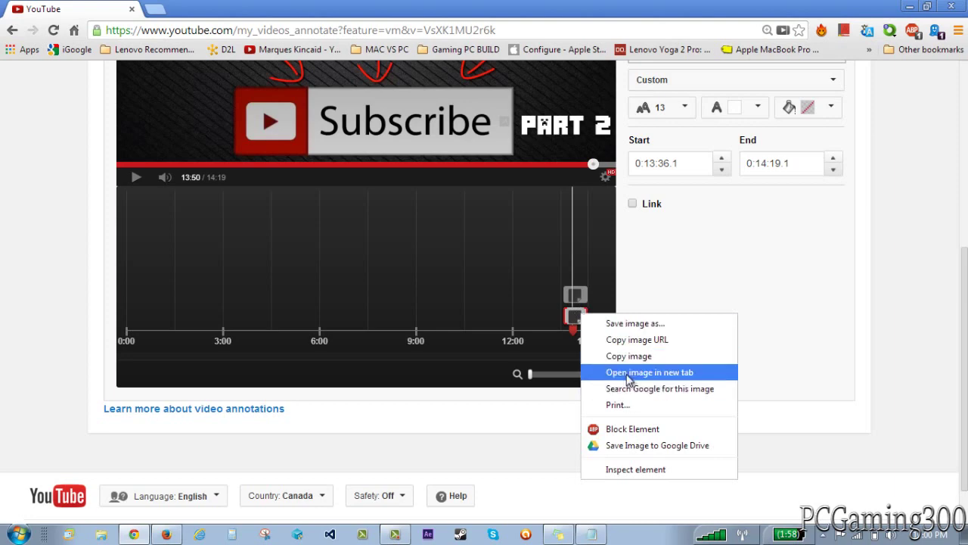
left_click(748, 295)
scroll(749, 295, "up", 5)
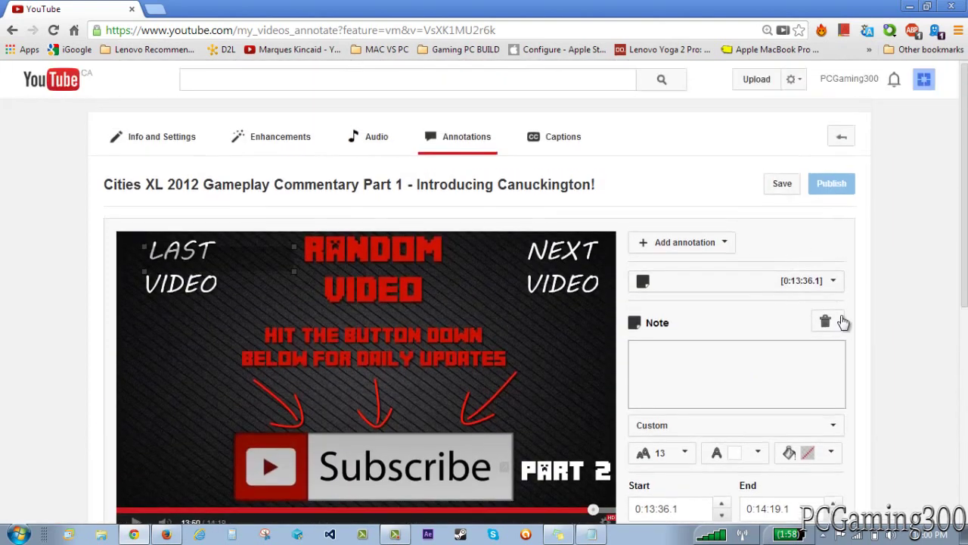
left_click(826, 319)
scroll(824, 330, "down", 3)
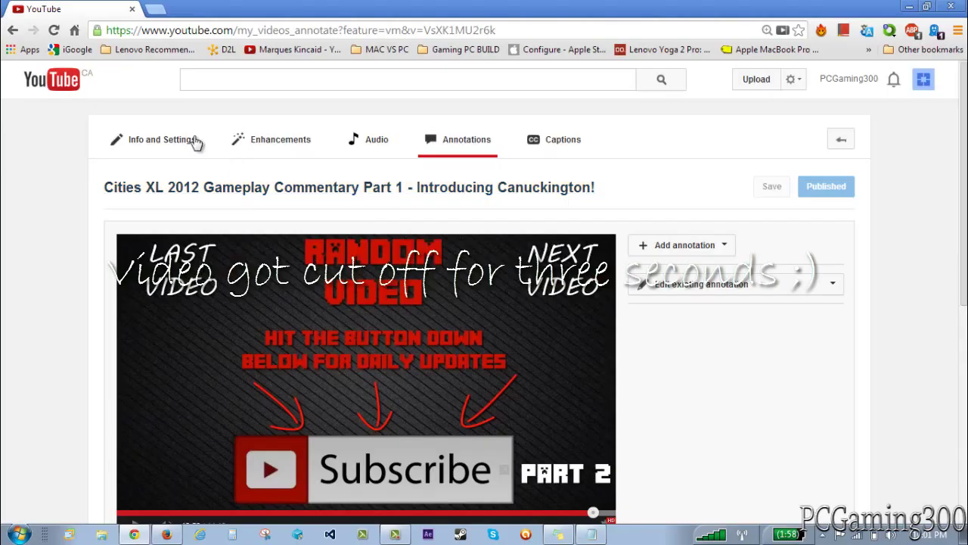
left_click(83, 83)
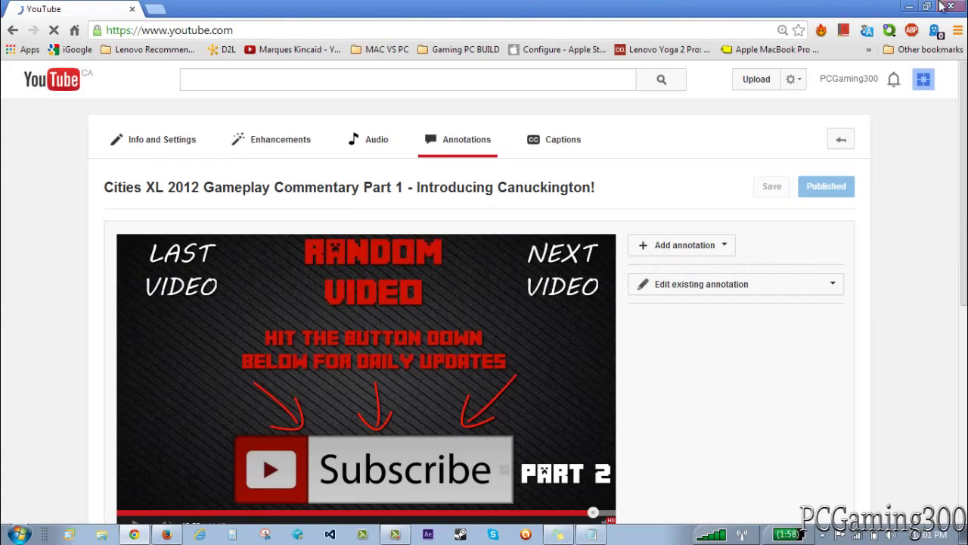
Open Subscribe Link in Firefox and play Cities XL 2012 Gameplay Commentary Part 1 from the Videos list
left_click(909, 6)
double_click(558, 249)
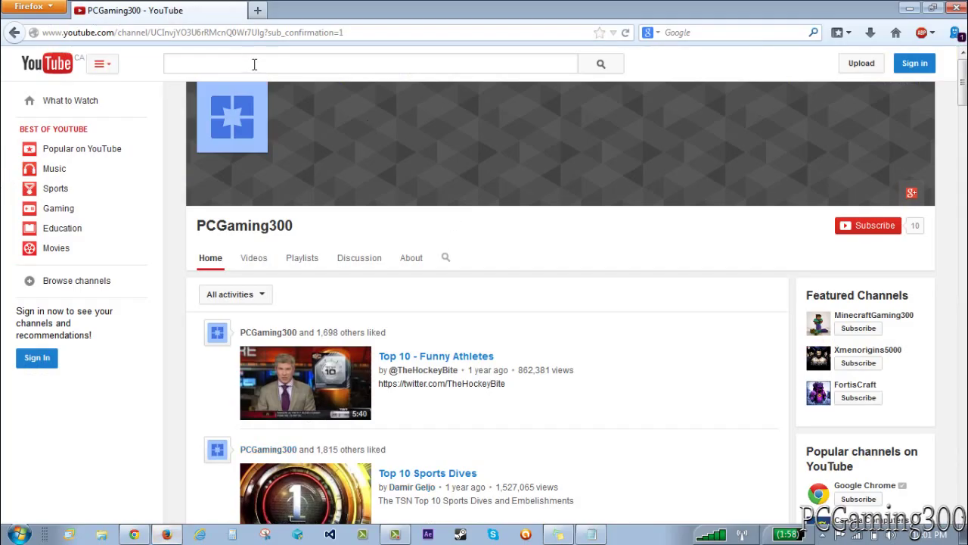
left_click(255, 259)
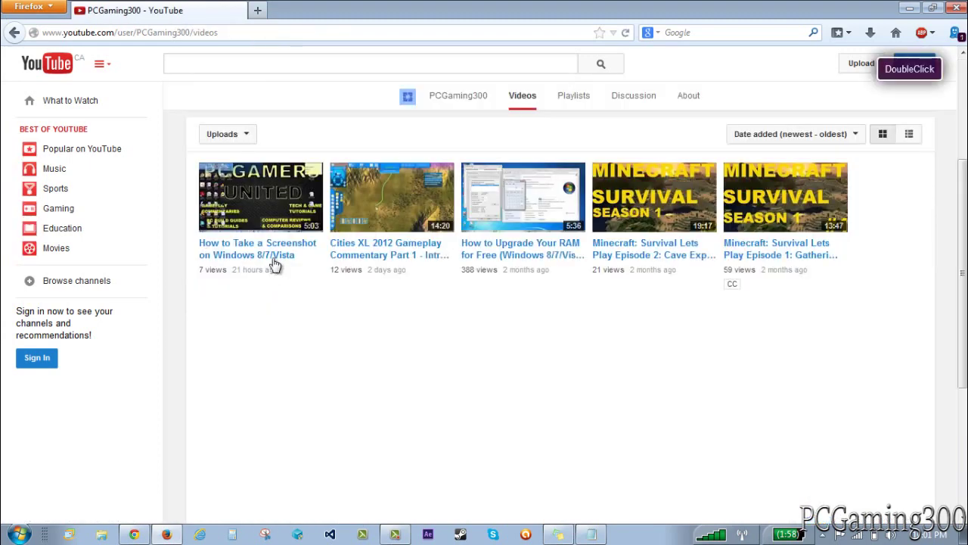
left_click(369, 254)
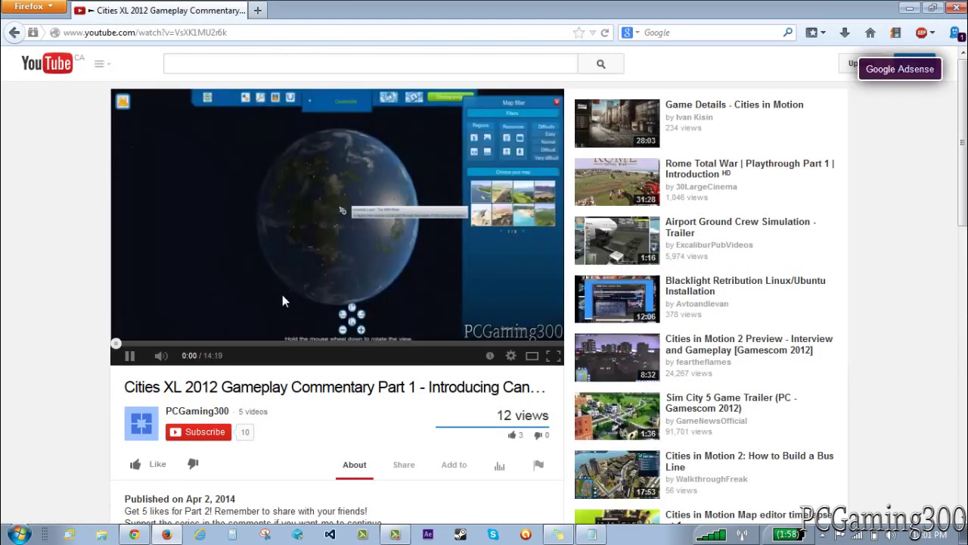
Play the 13:50 outro at lower volume and close the subscription confirmation opened by the note
left_click(130, 354)
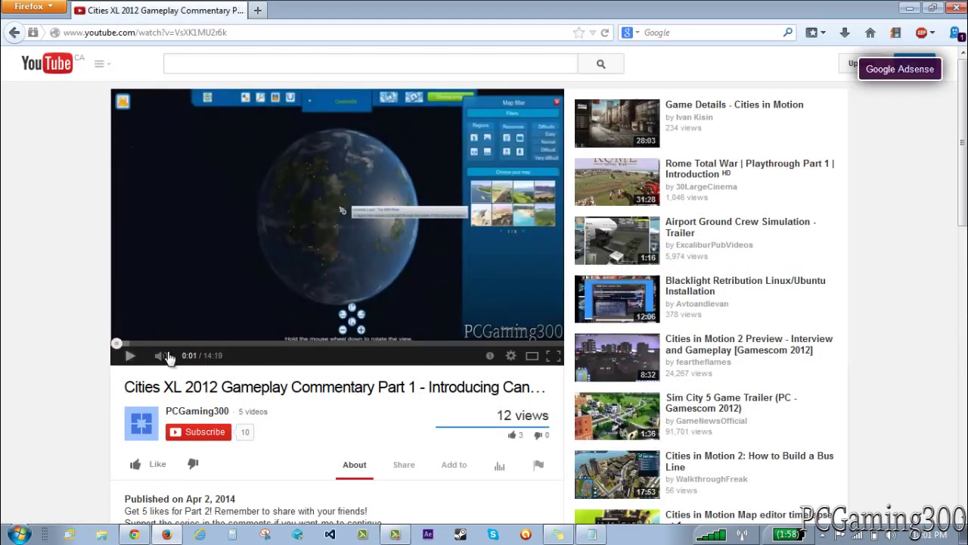
left_click(545, 344)
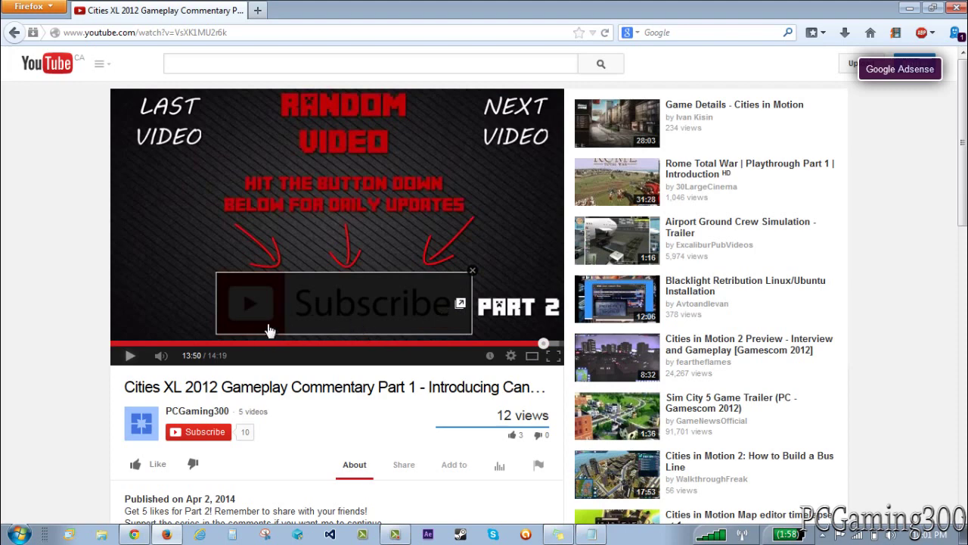
left_click(130, 356)
left_click(182, 357)
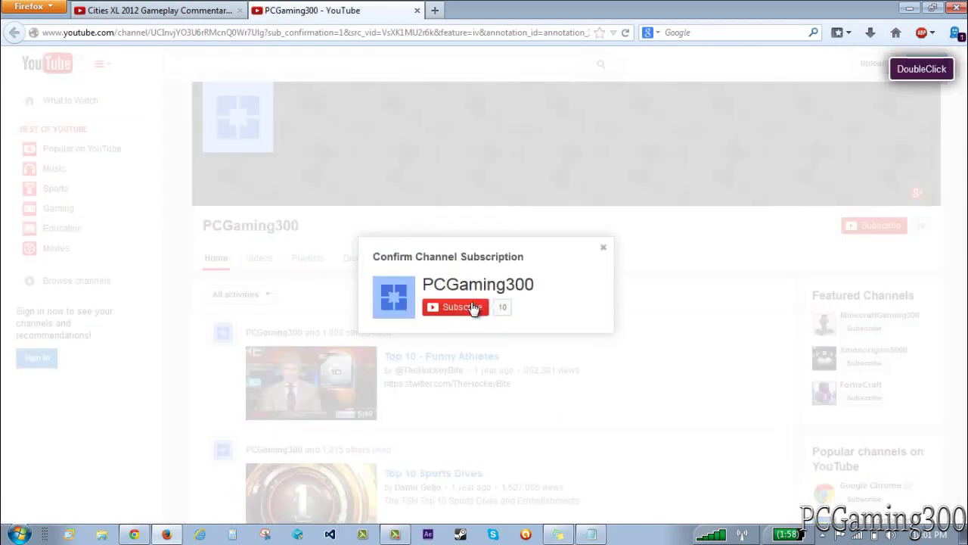
left_click(604, 250)
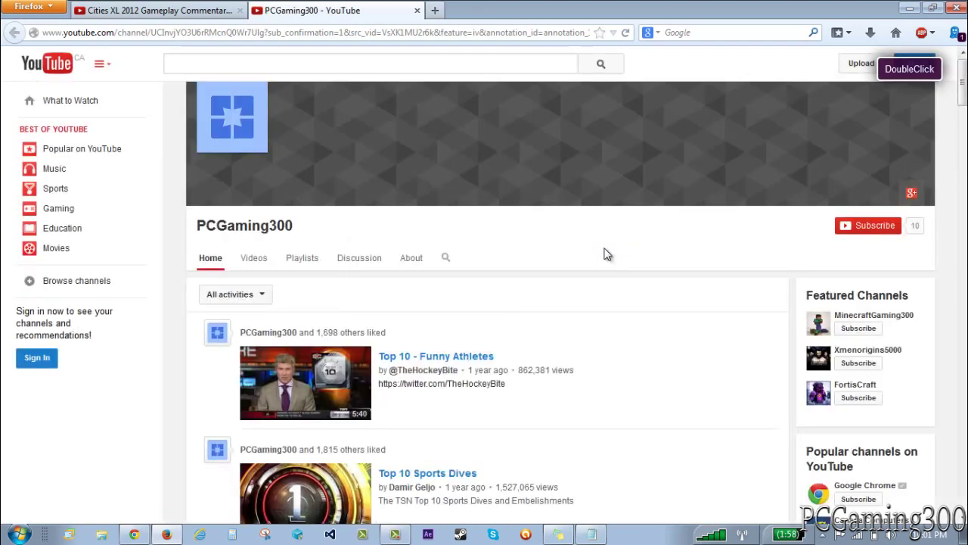
Minimize Firefox to show the desktop
left_click(908, 11)
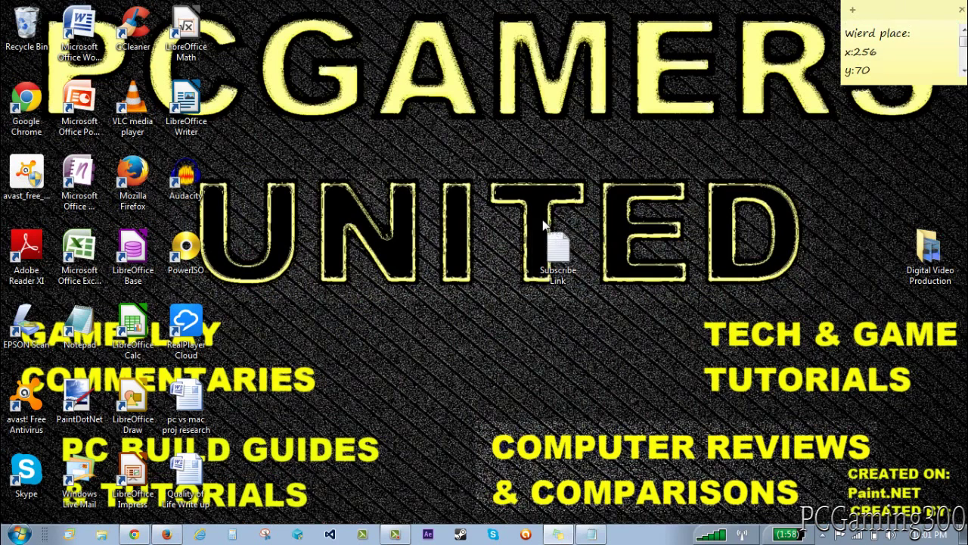